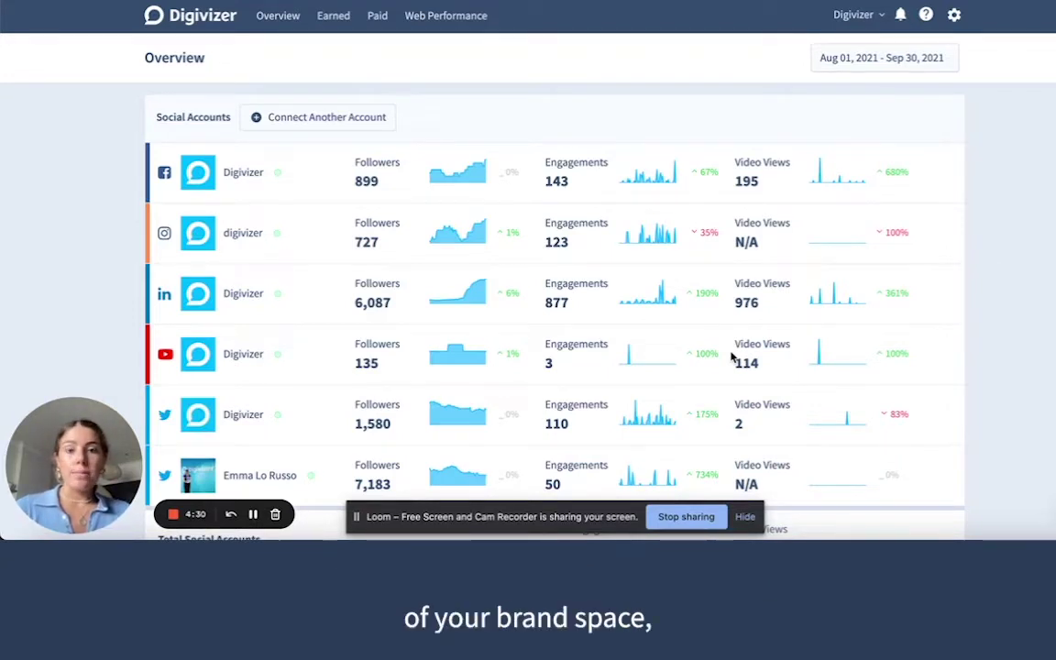
left_click(841, 58)
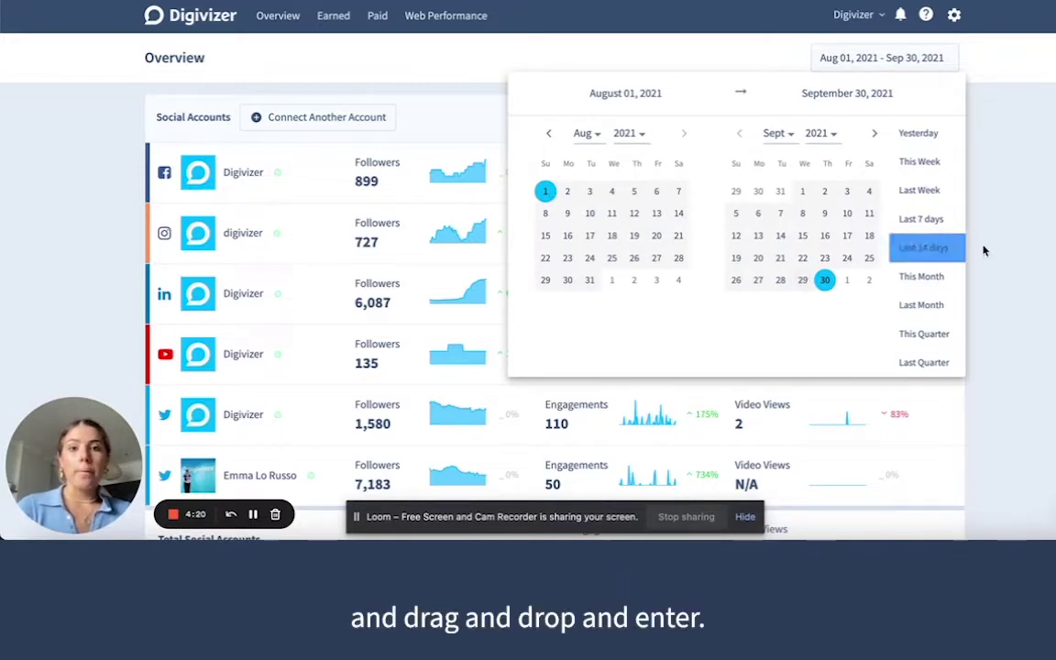
left_click(1049, 247)
scroll(766, 314, "down", 1)
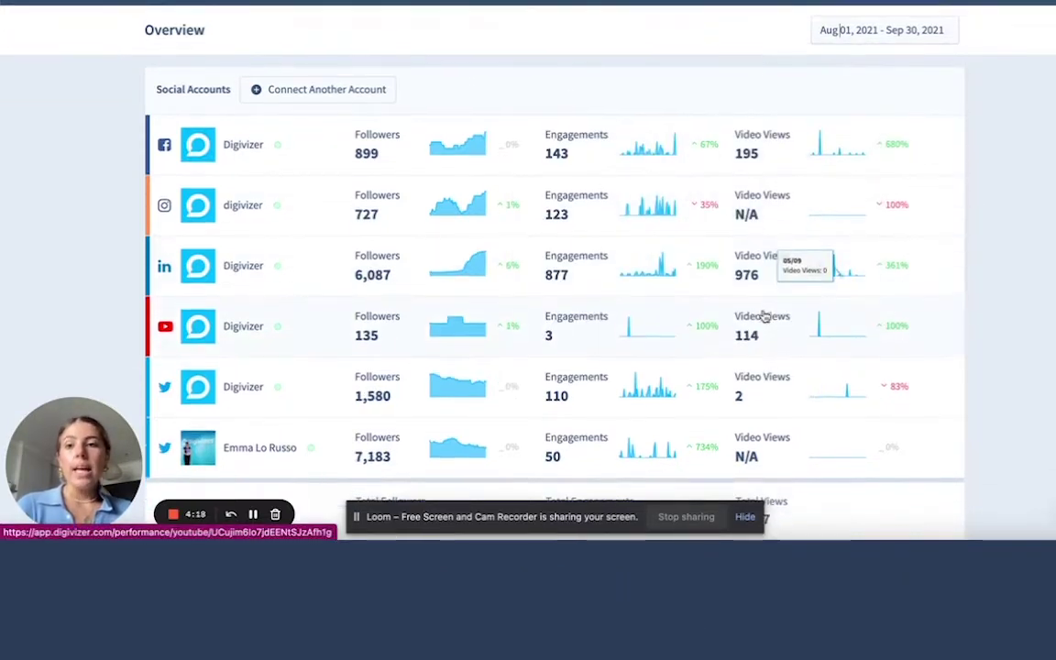
scroll(764, 317, "down", 1)
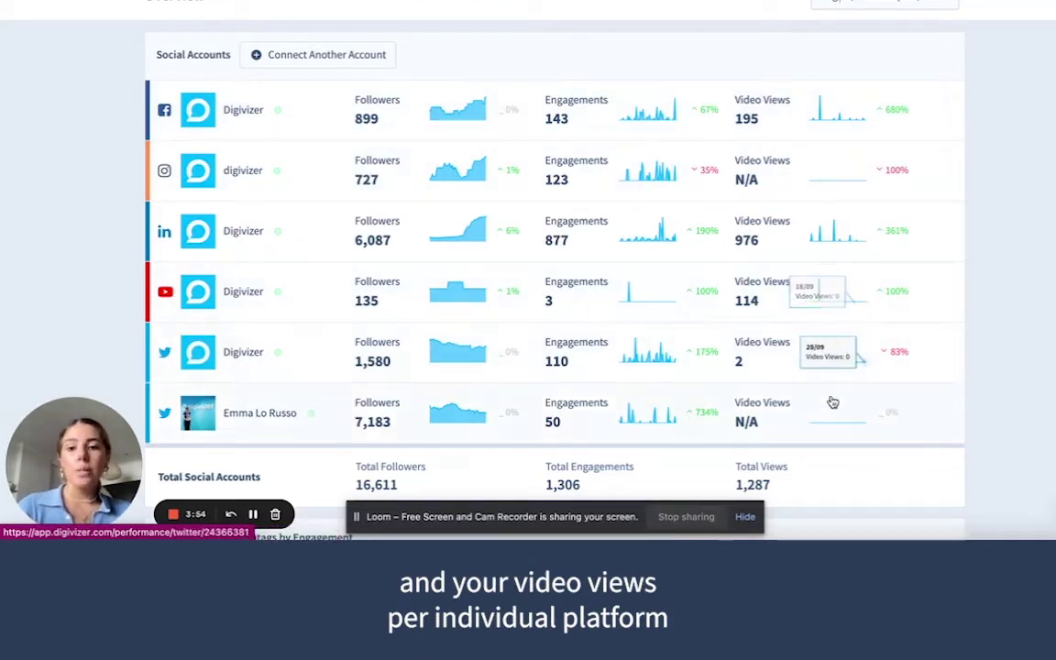
scroll(829, 400, "down", 1)
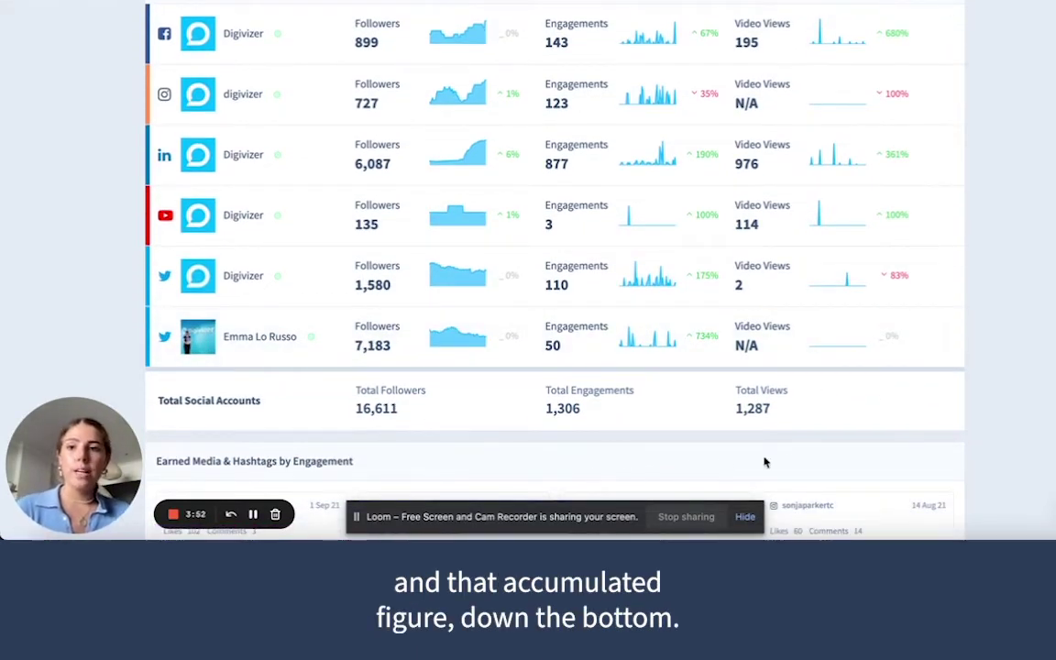
scroll(730, 411, "up", 1)
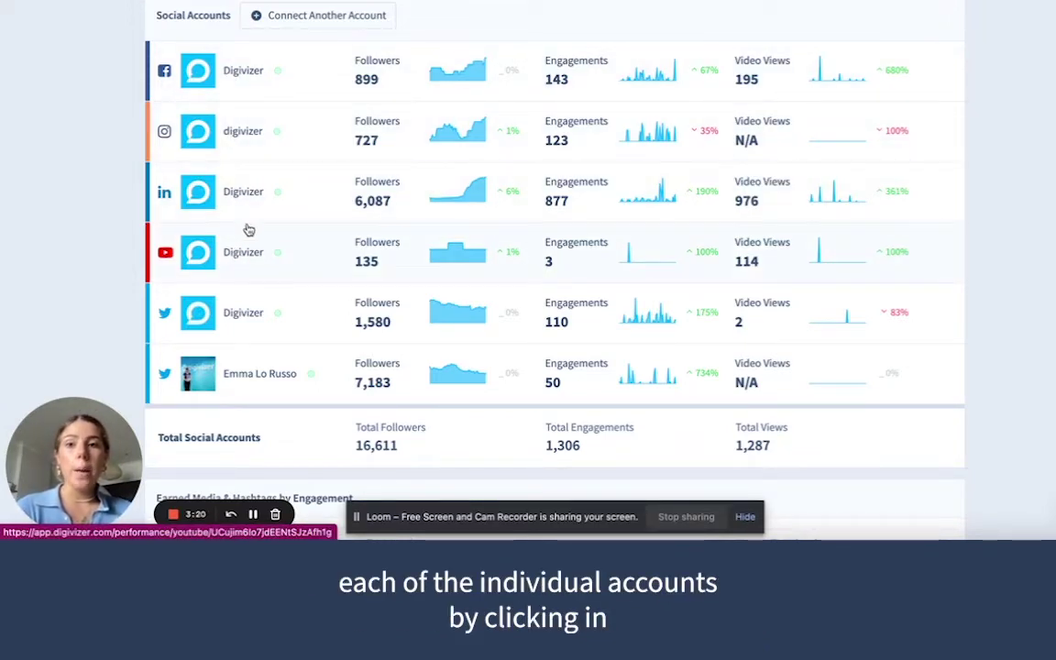
Open the Facebook account's Performance page (899 page likes, 75 posts) and show the Sort By metrics.
left_click(264, 79)
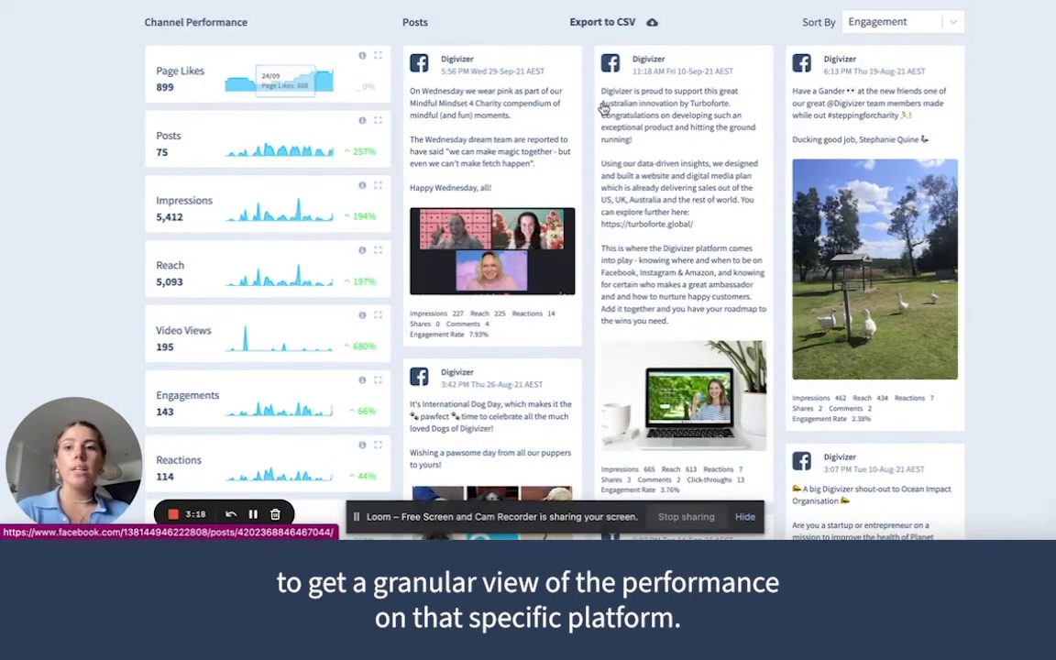
scroll(603, 108, "up", 2)
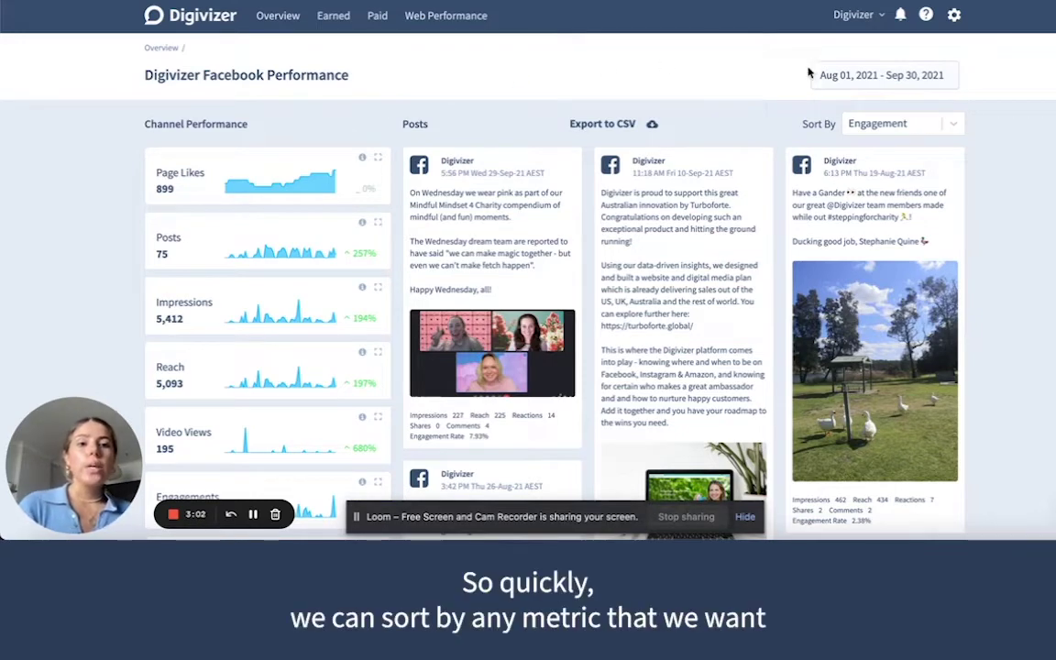
left_click(877, 121)
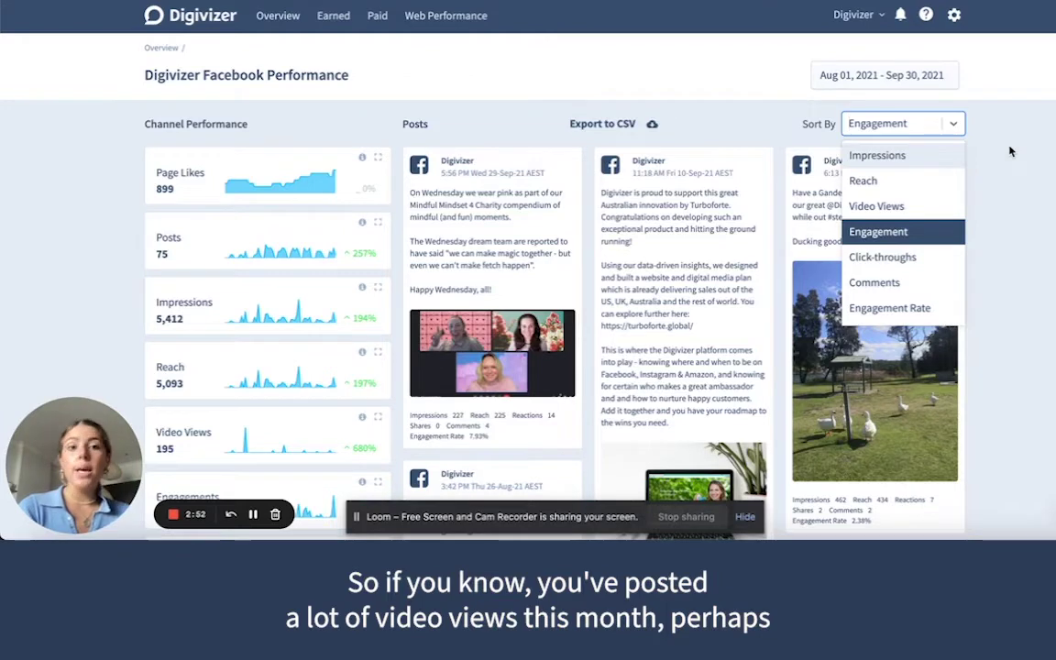
Sort the Facebook posts by Video Views, then bring the Sort By metric list back up.
left_click(914, 207)
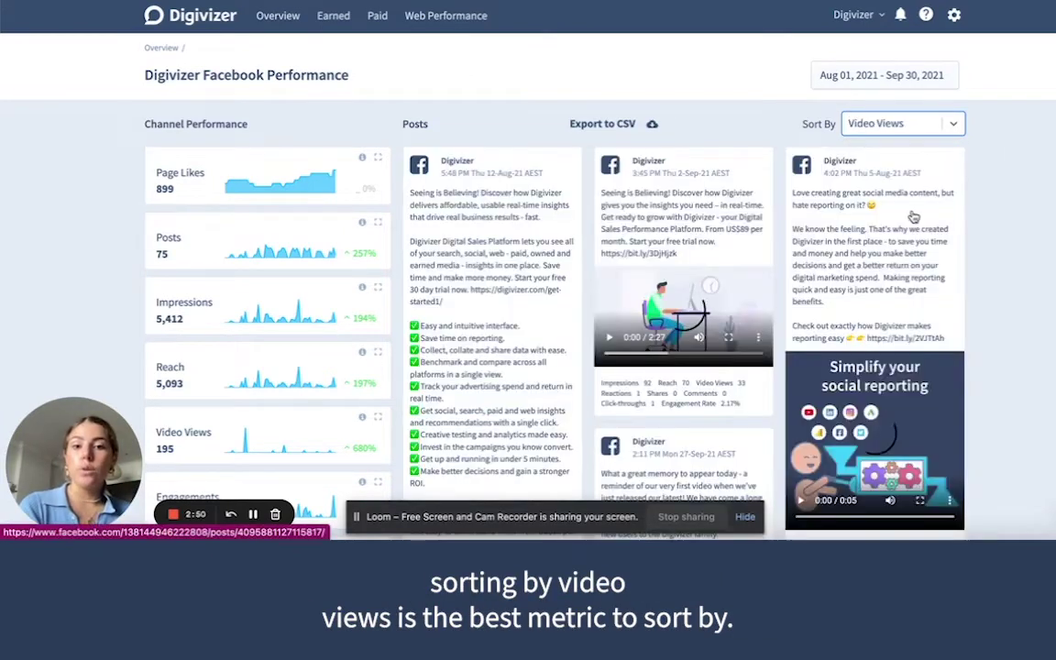
left_click(932, 126)
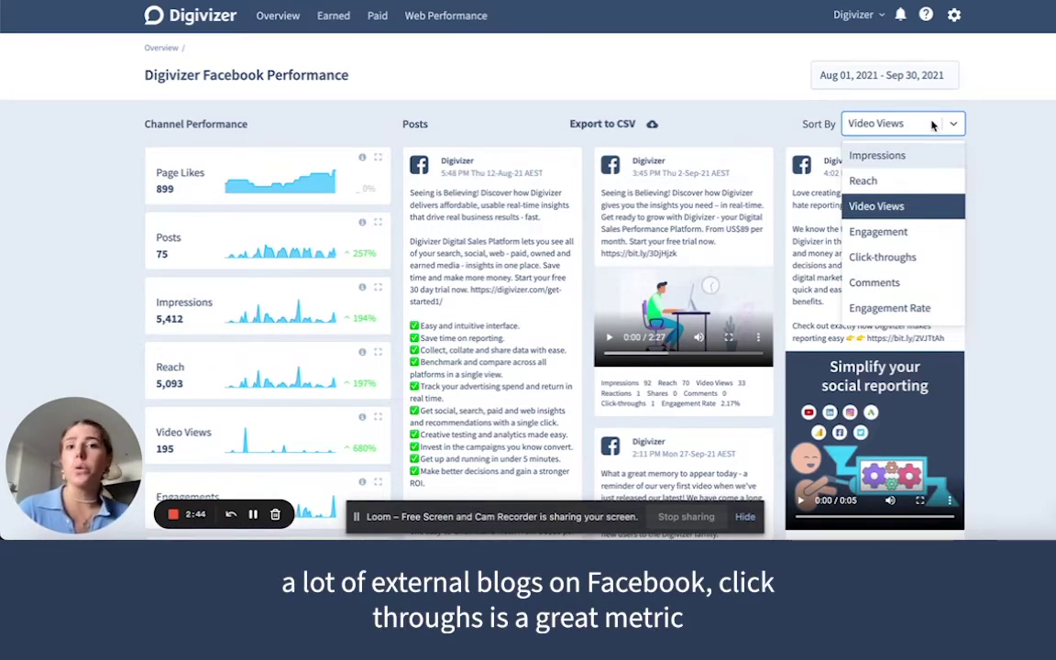
left_click(878, 232)
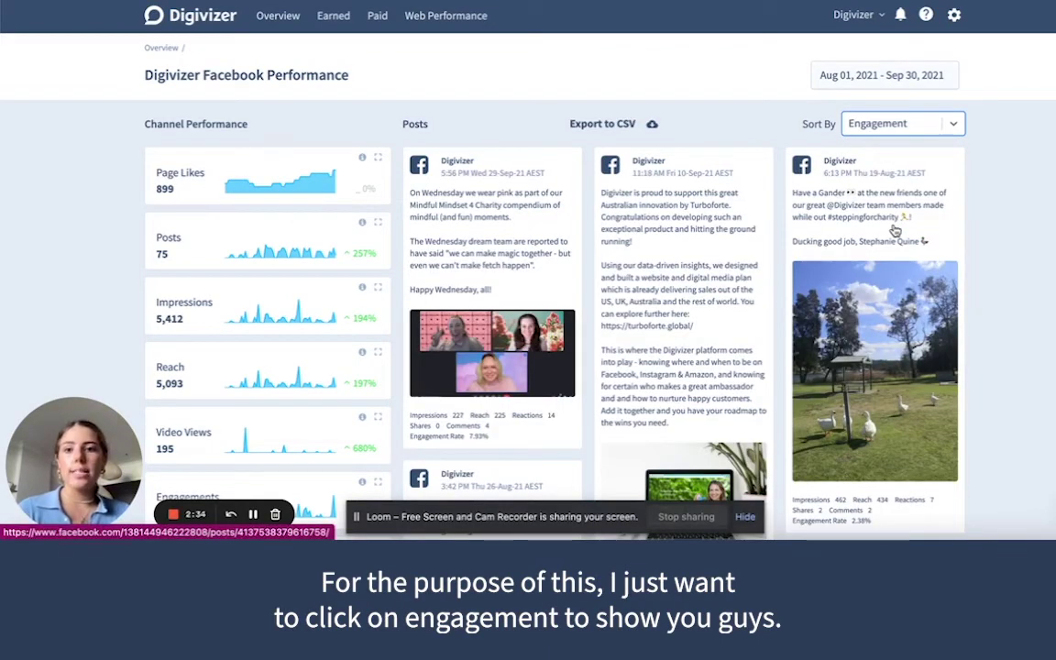
scroll(894, 230, "down", 3)
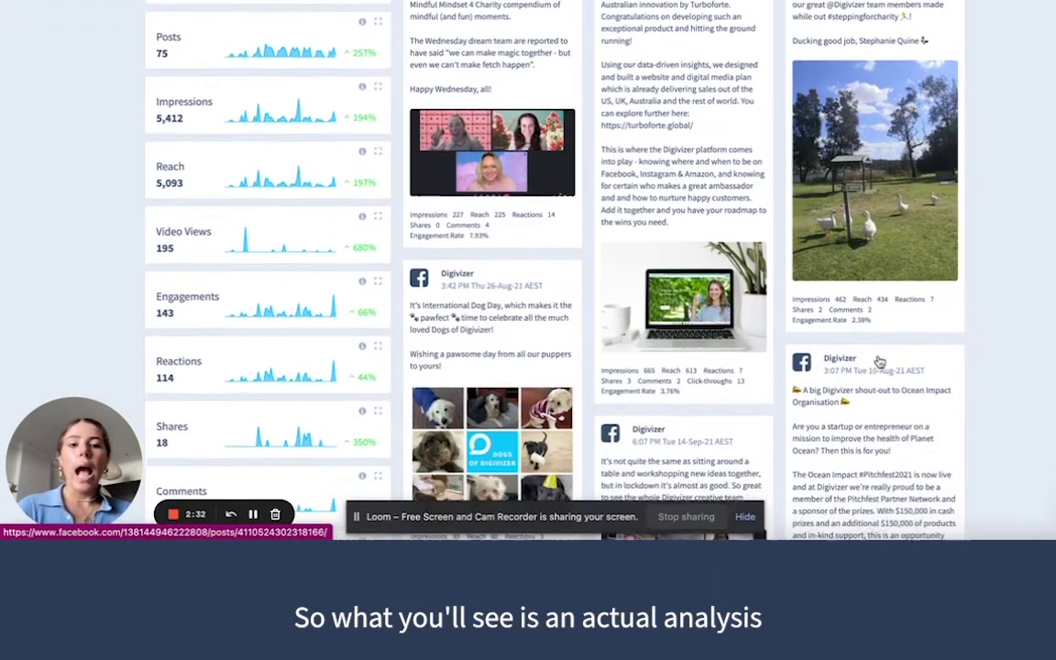
scroll(878, 362, "down", 10)
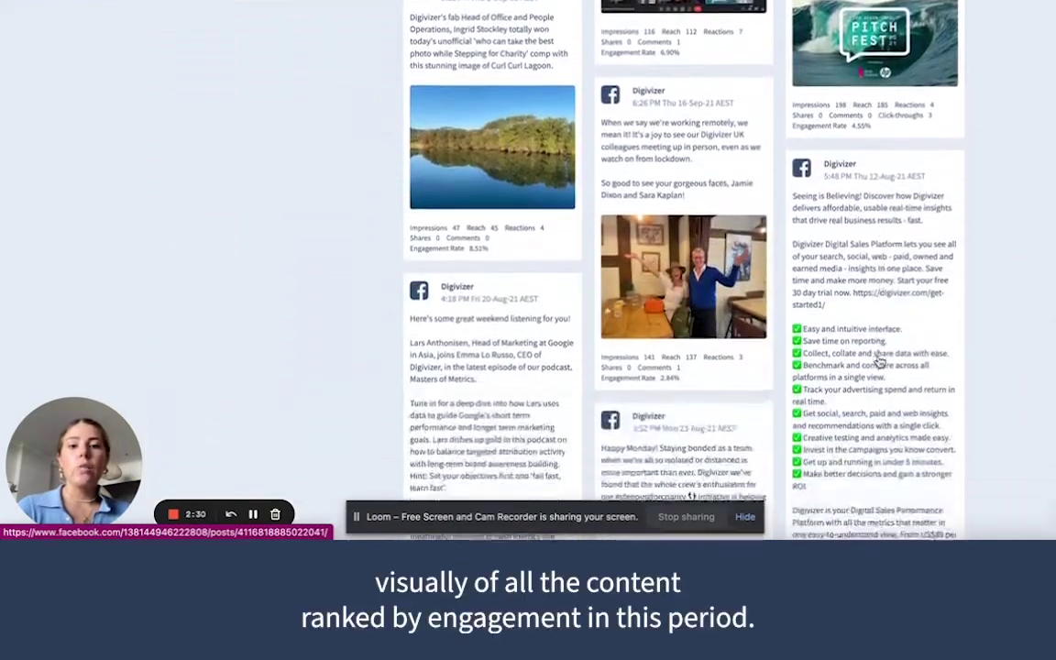
scroll(878, 362, "down", 10)
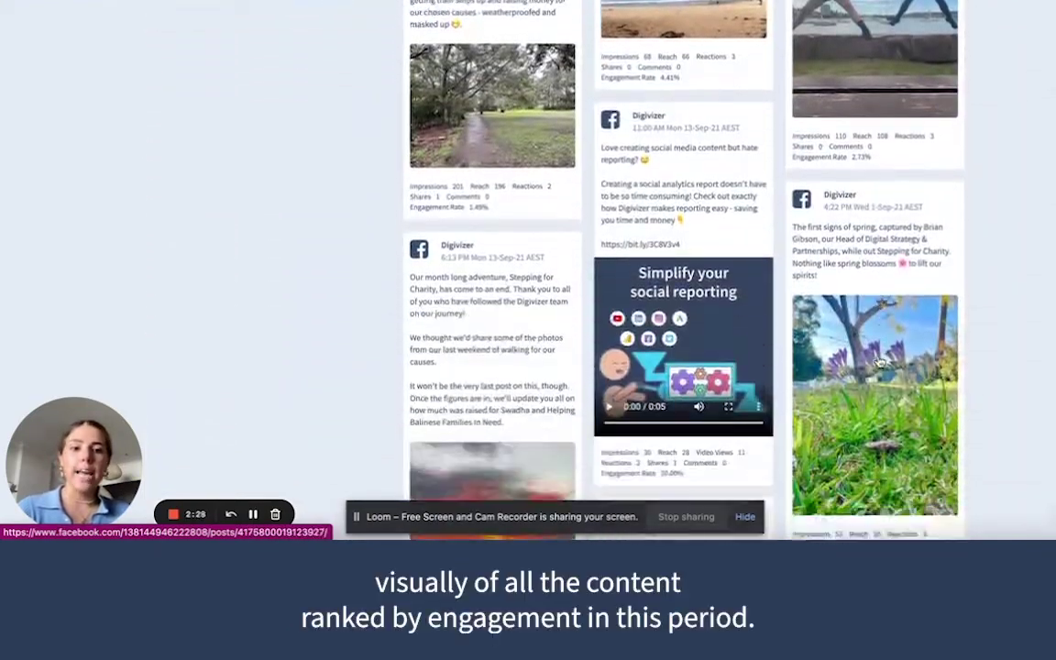
scroll(878, 362, "down", 10)
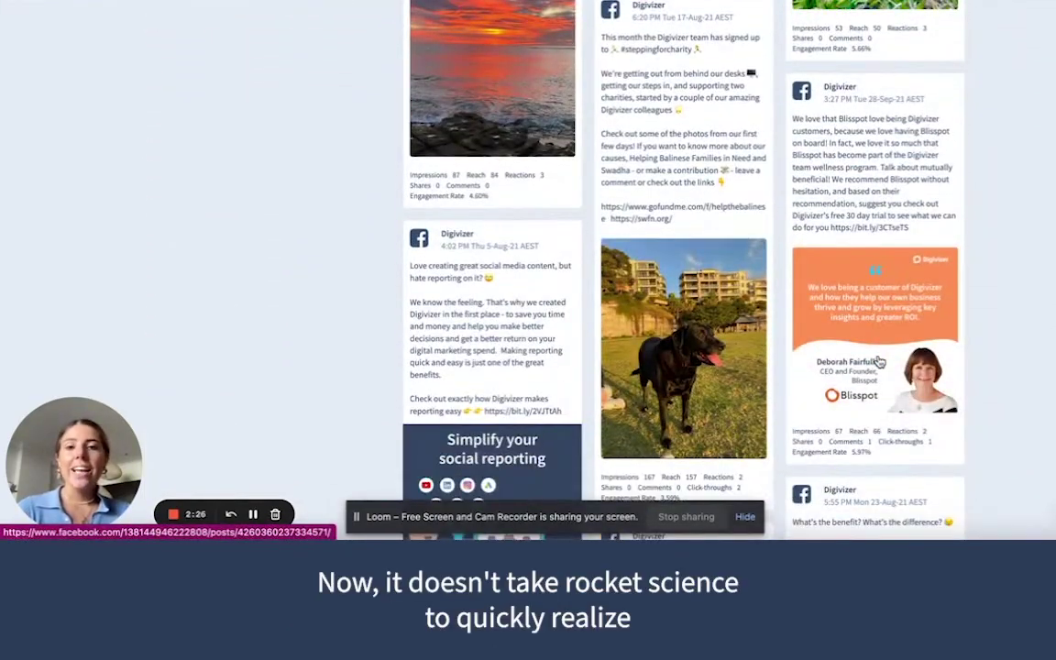
scroll(878, 362, "down", 10)
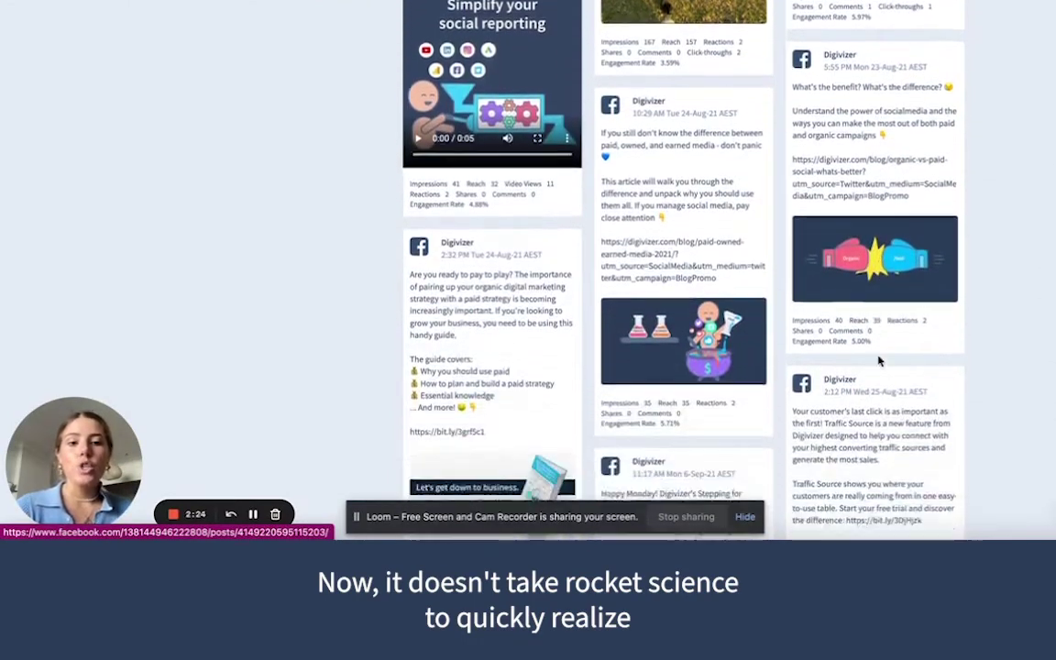
scroll(878, 360, "up", 1)
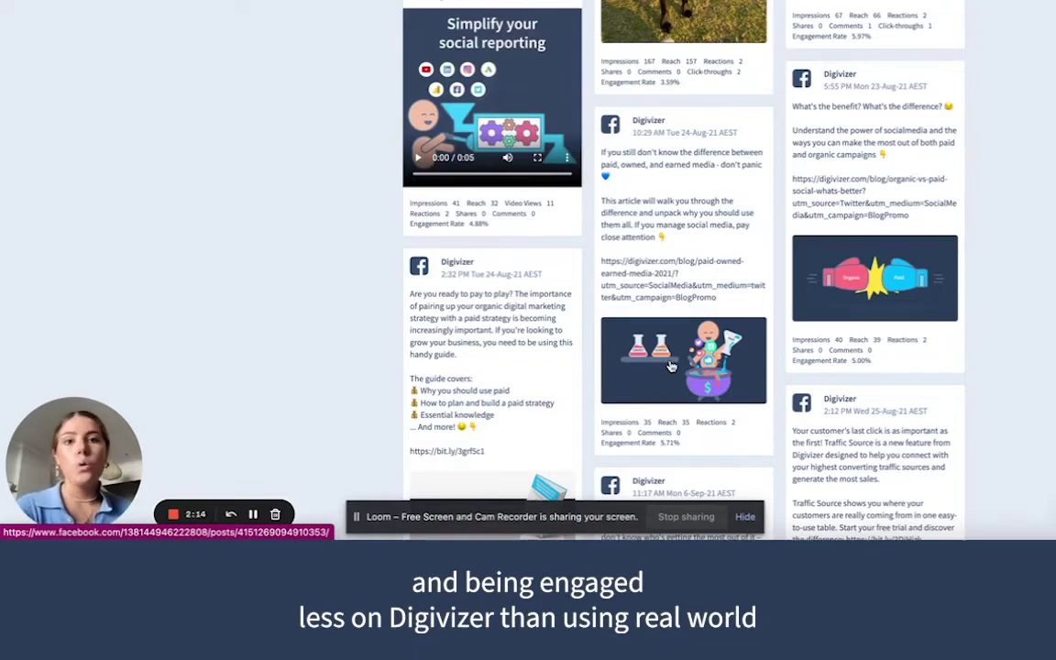
scroll(671, 366, "up", 15)
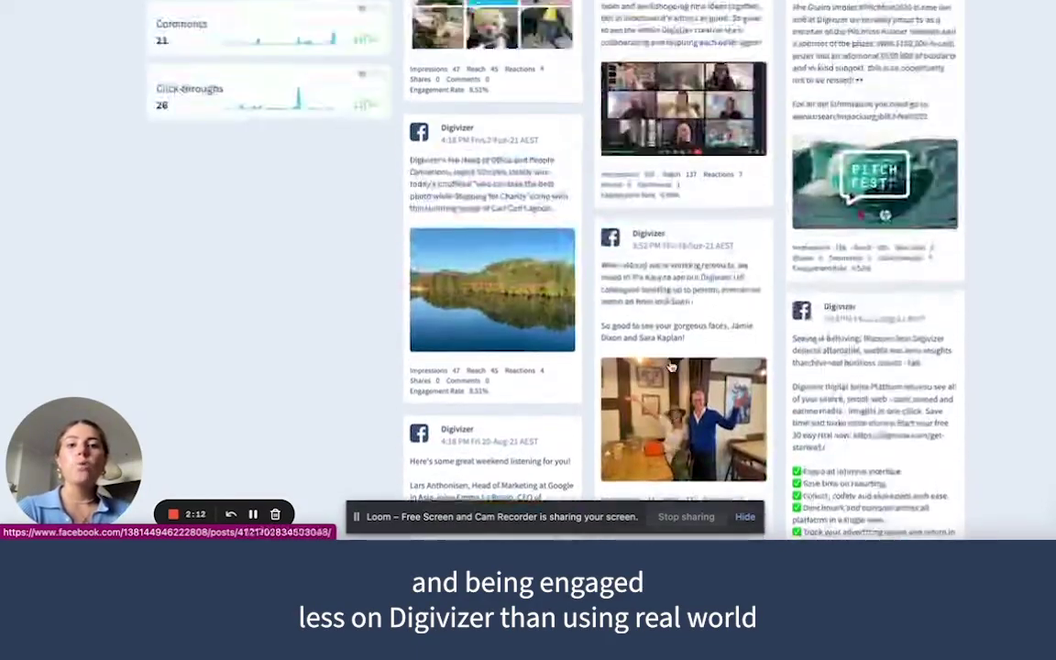
scroll(671, 366, "up", 6)
scroll(605, 315, "up", 2)
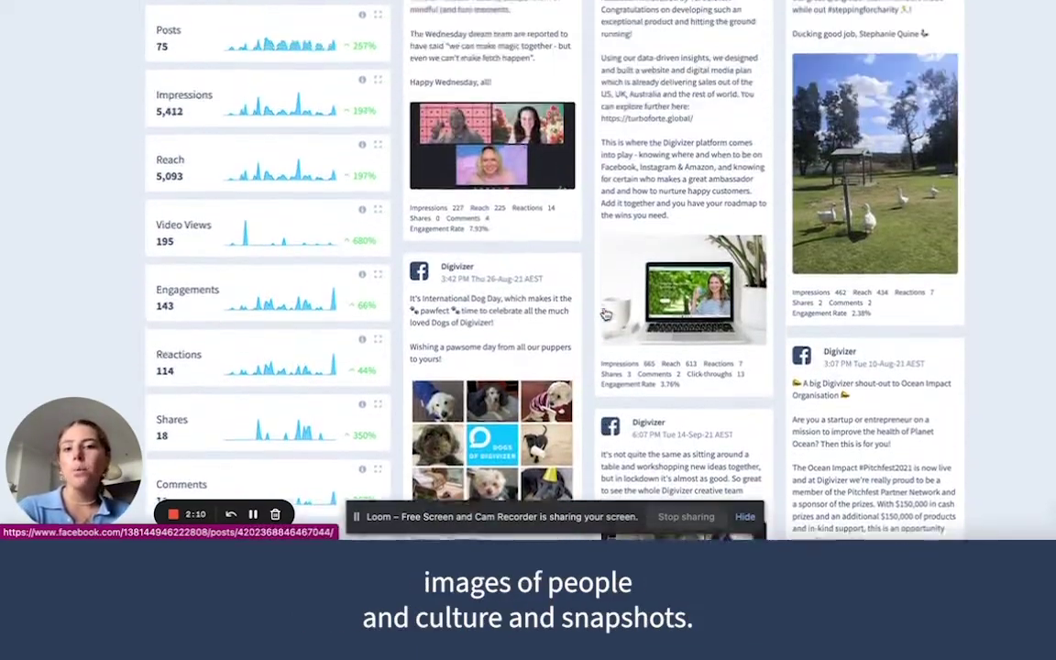
scroll(605, 315, "up", 3)
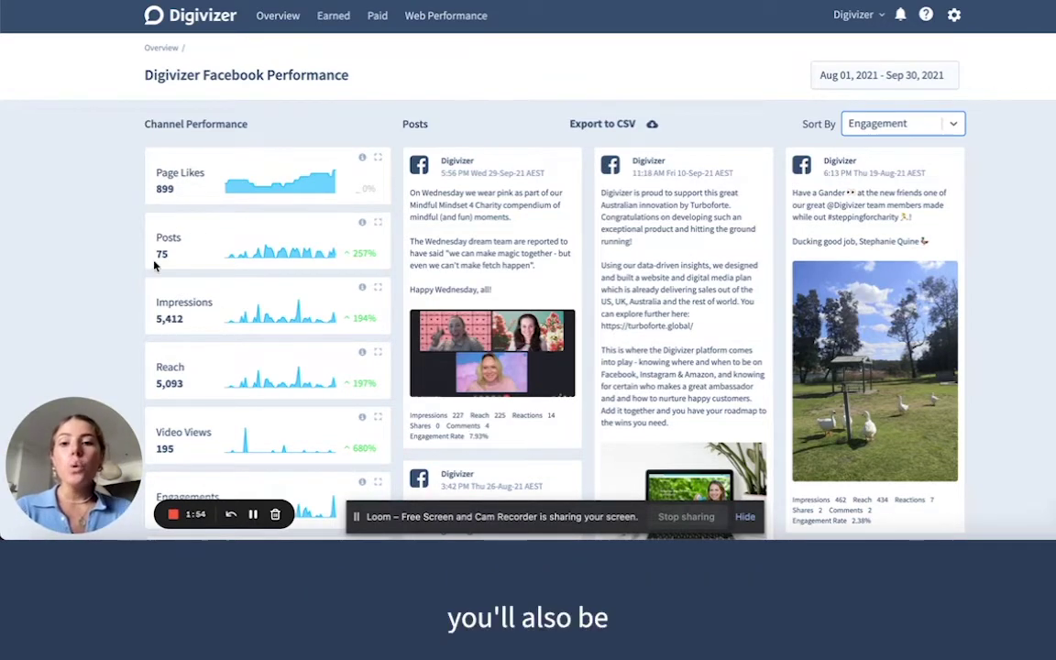
Expand the Impressions card into its full Aug–Sep 2021 trend chart.
scroll(156, 266, "down", 3)
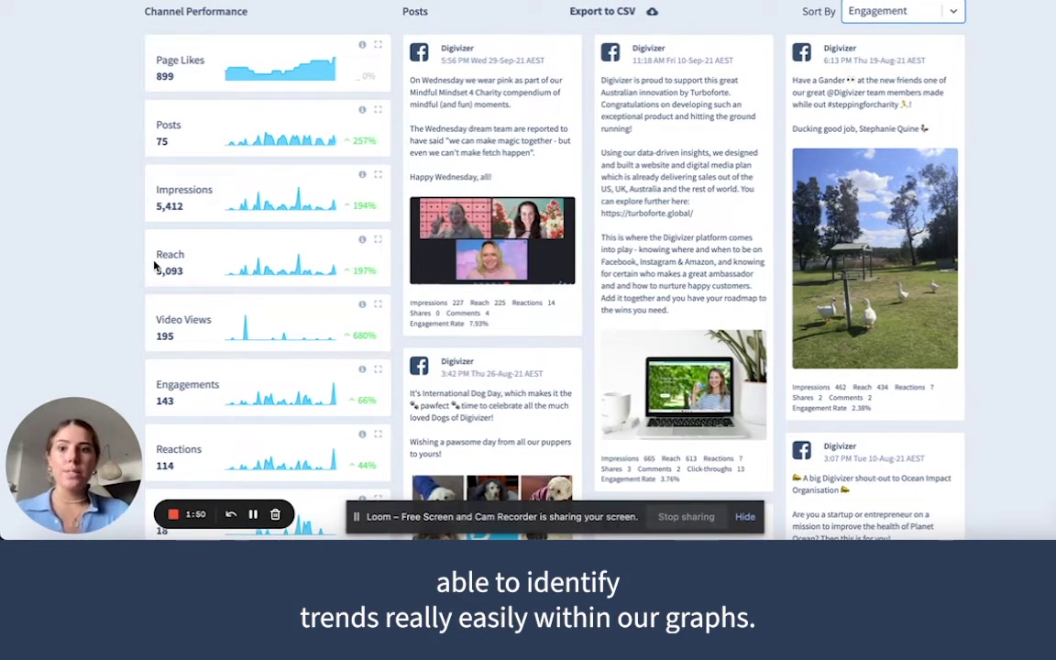
left_click(376, 175)
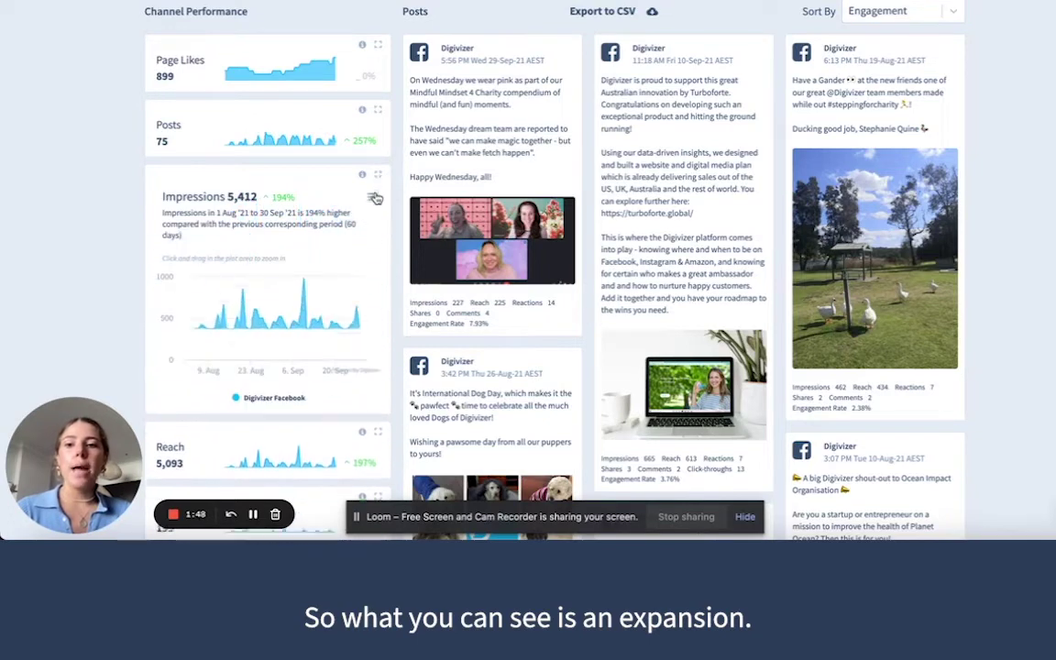
left_click(378, 176)
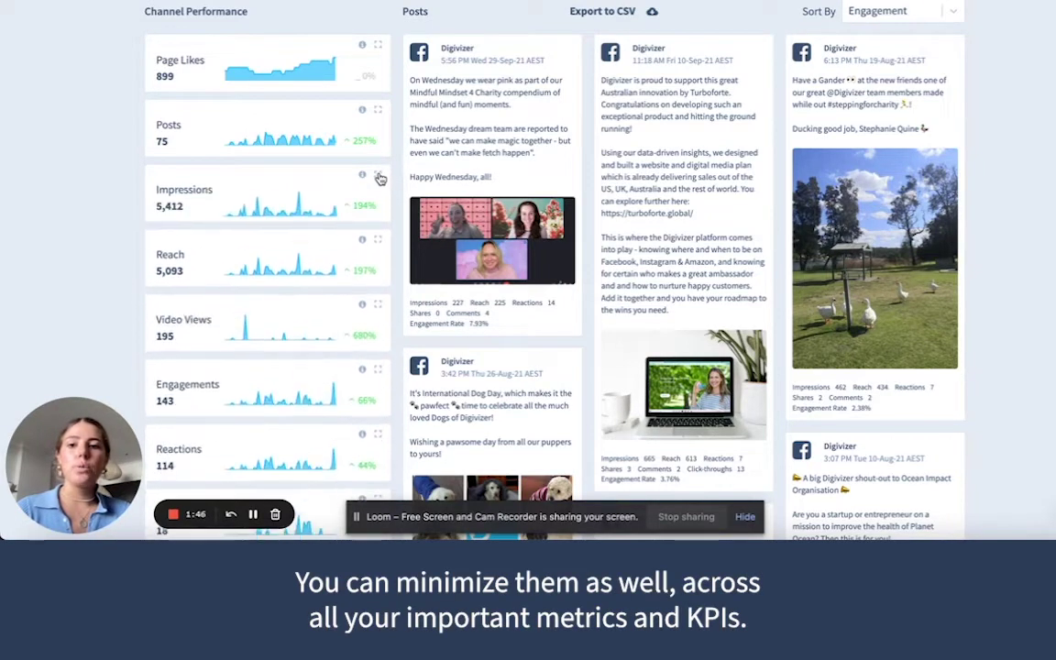
left_click(378, 176)
Expand the Reach card into a full chart showing 5,093 reach, up 197%.
scroll(379, 177, "down", 3)
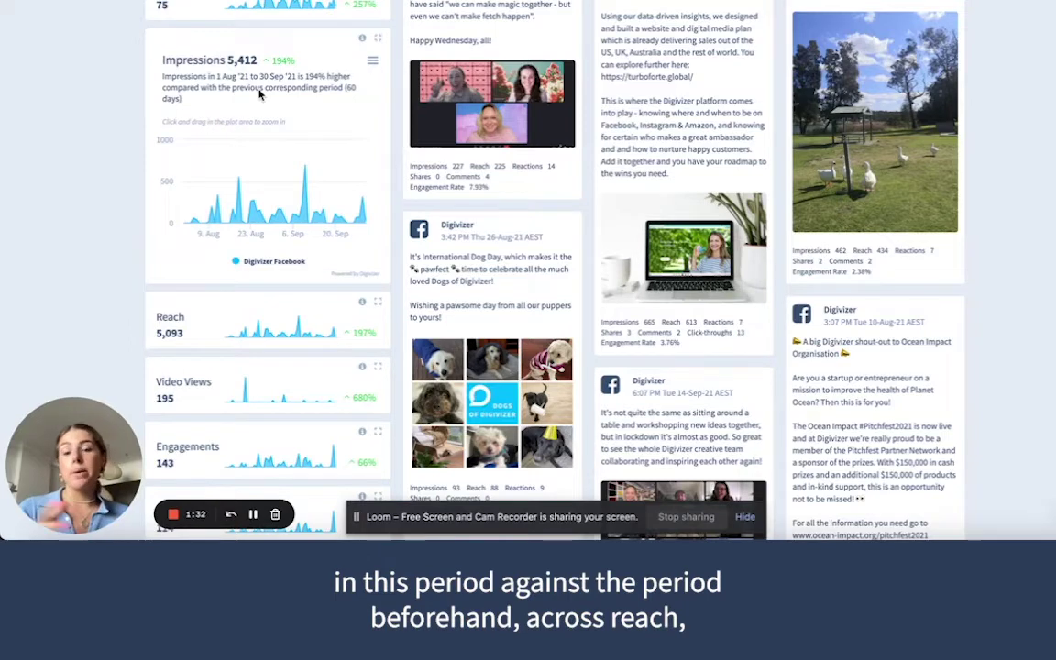
scroll(259, 94, "down", 3)
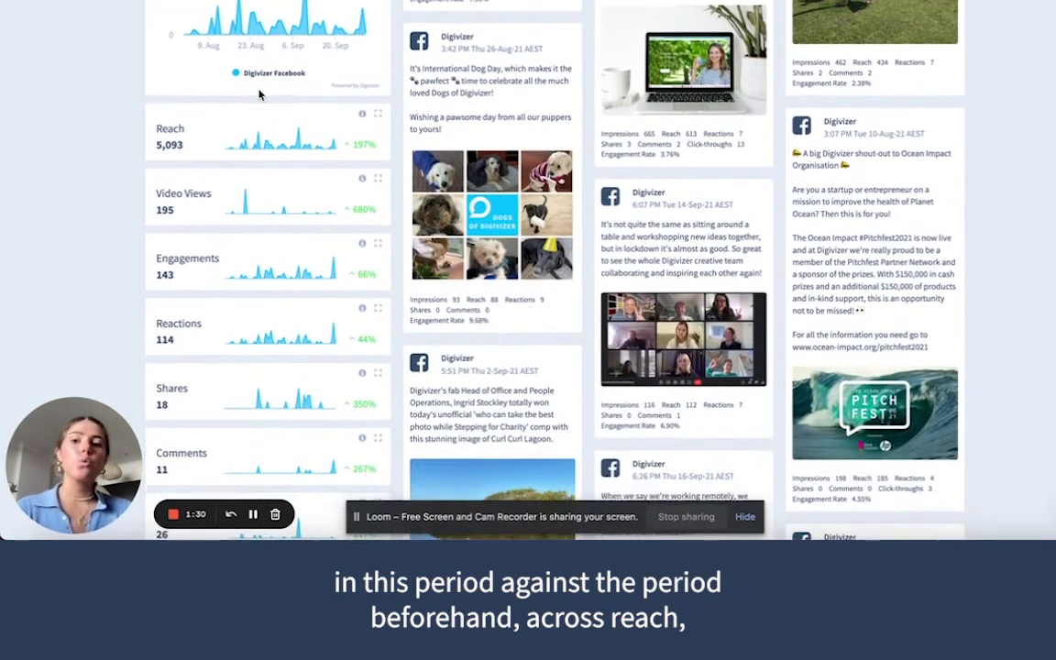
scroll(260, 95, "down", 2)
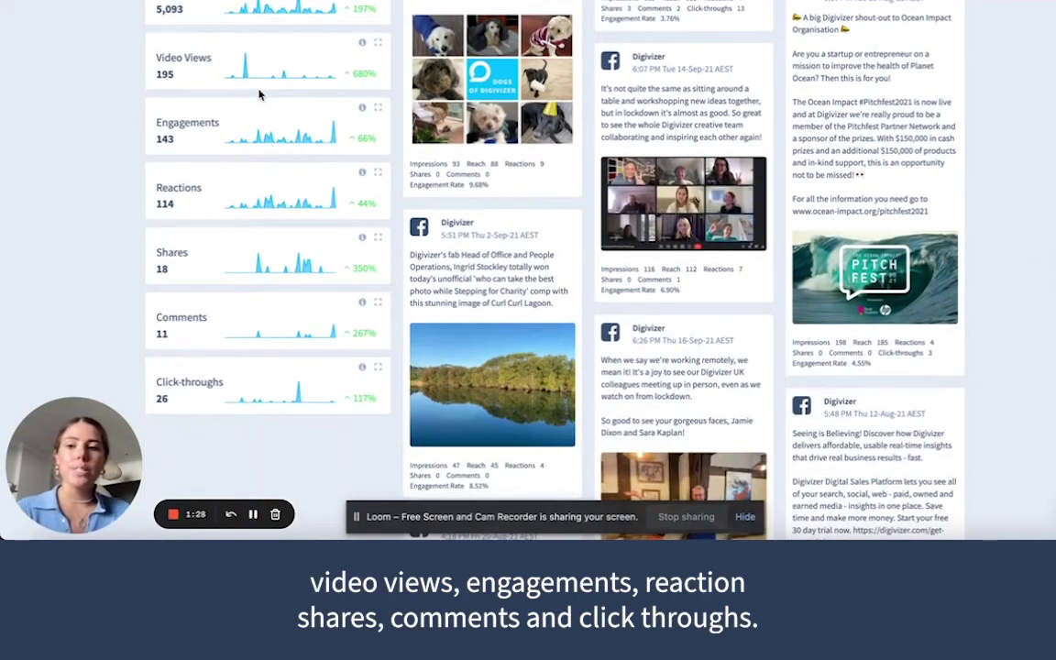
scroll(260, 95, "up", 5)
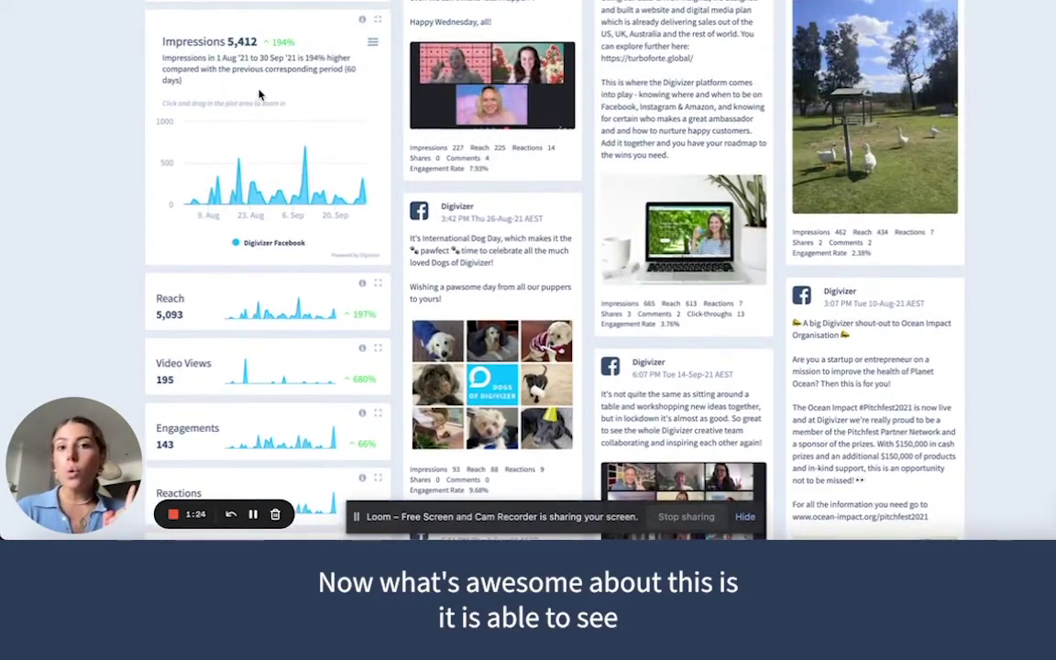
left_click(377, 286)
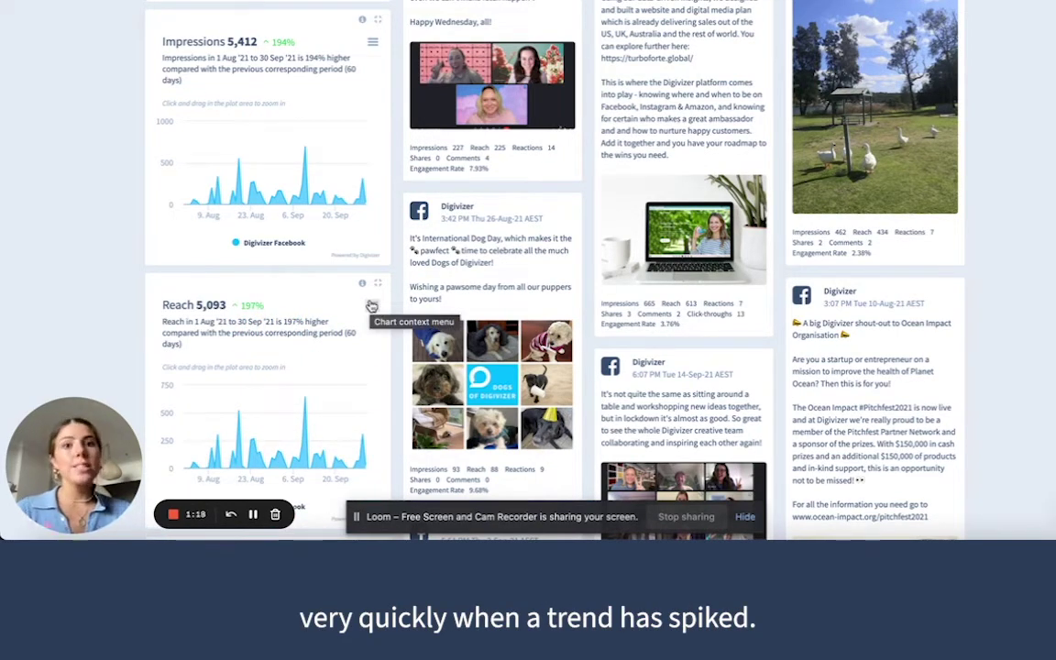
mouse_move(306, 147)
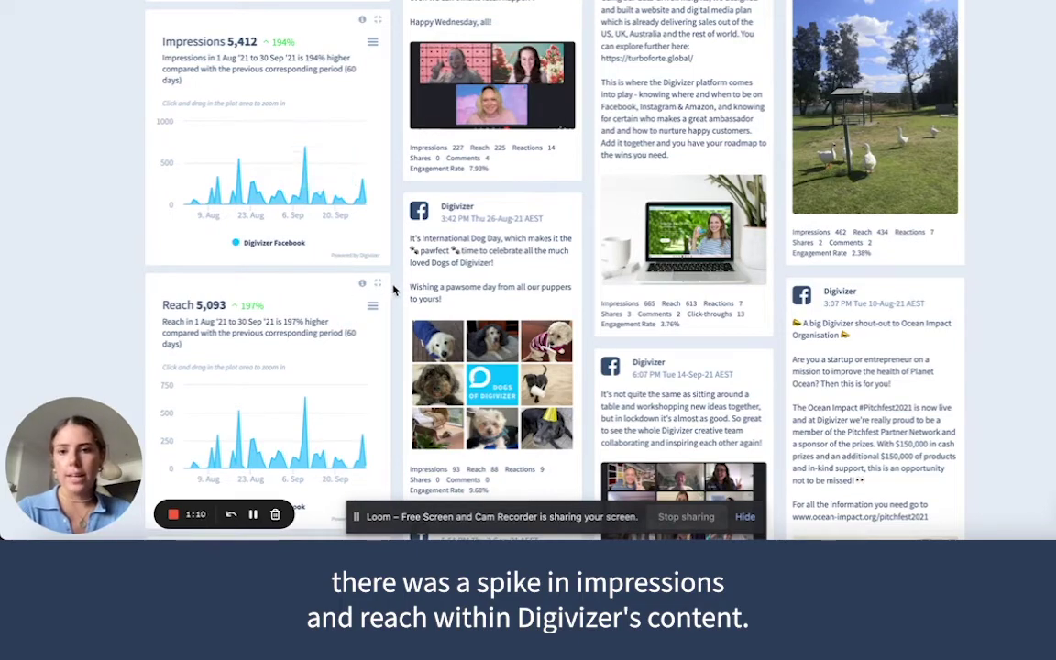
scroll(396, 277, "up", 3)
Sort the Facebook posts by Impressions so the 10 Sep Turboforte post (665 impressions) leads.
scroll(396, 277, "up", 1)
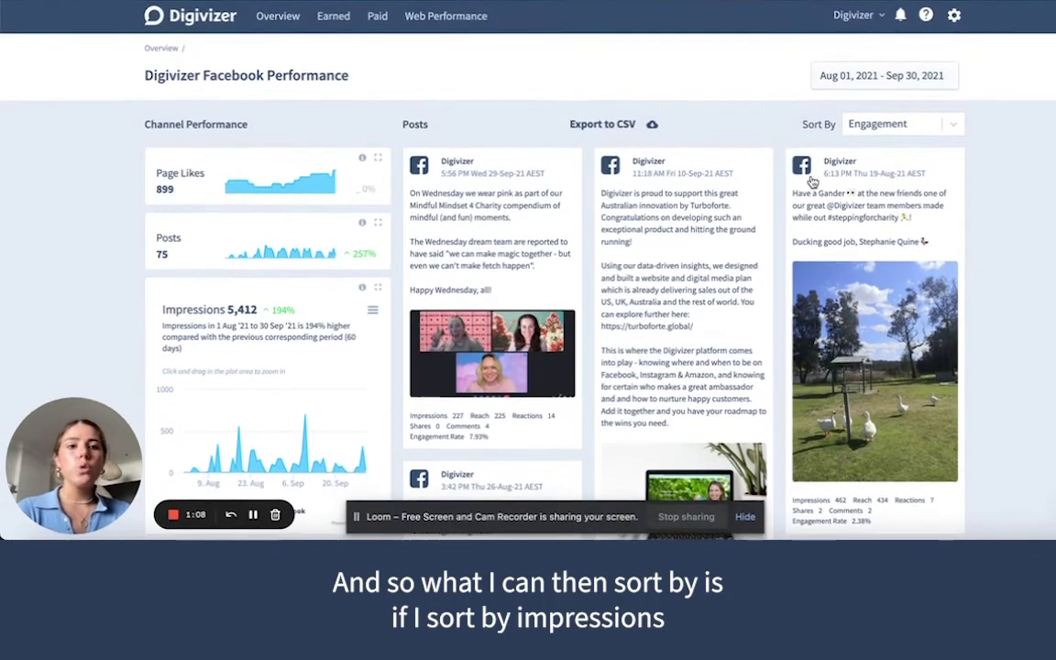
left_click(876, 124)
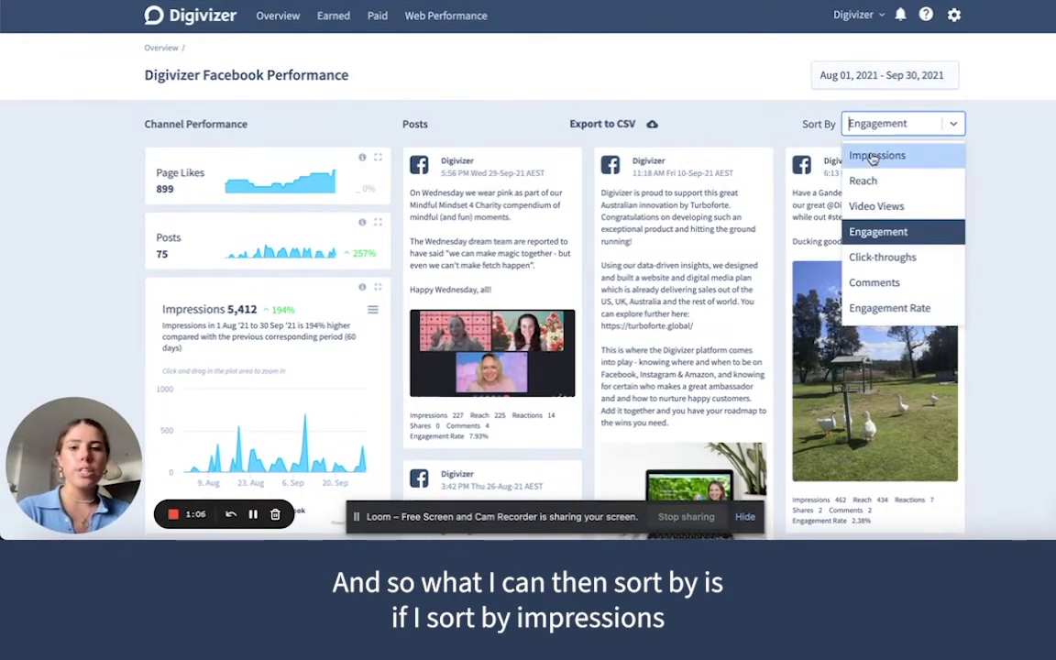
left_click(872, 156)
scroll(534, 305, "down", 1)
scroll(535, 305, "down", 2)
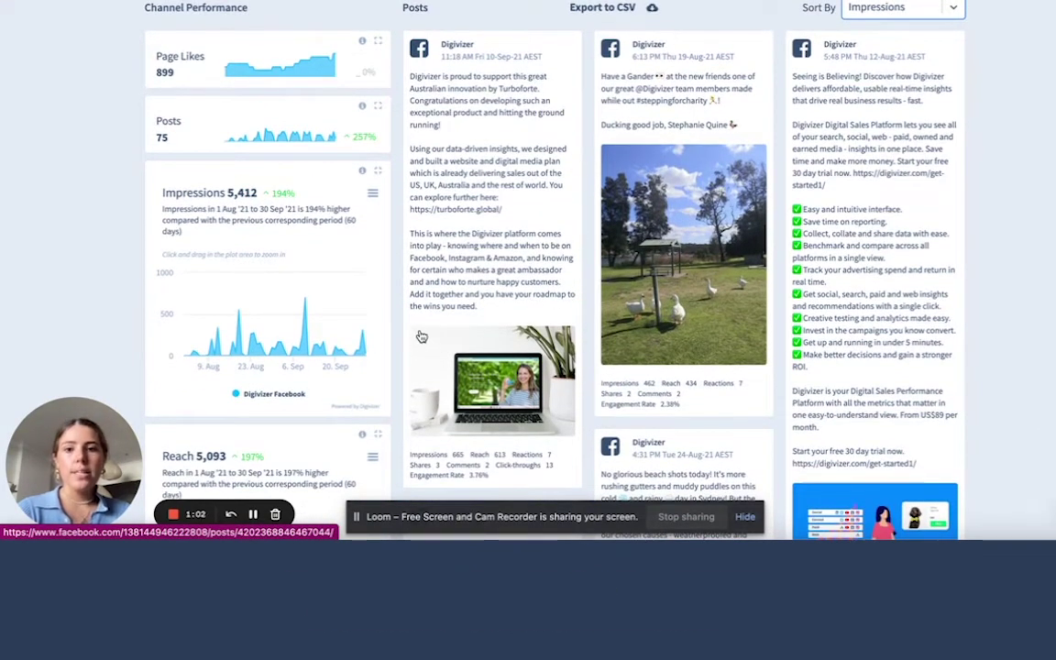
View the top Turboforte post on Facebook (776 reached, 75 engagements), then return to Digivizer.
left_click(502, 276)
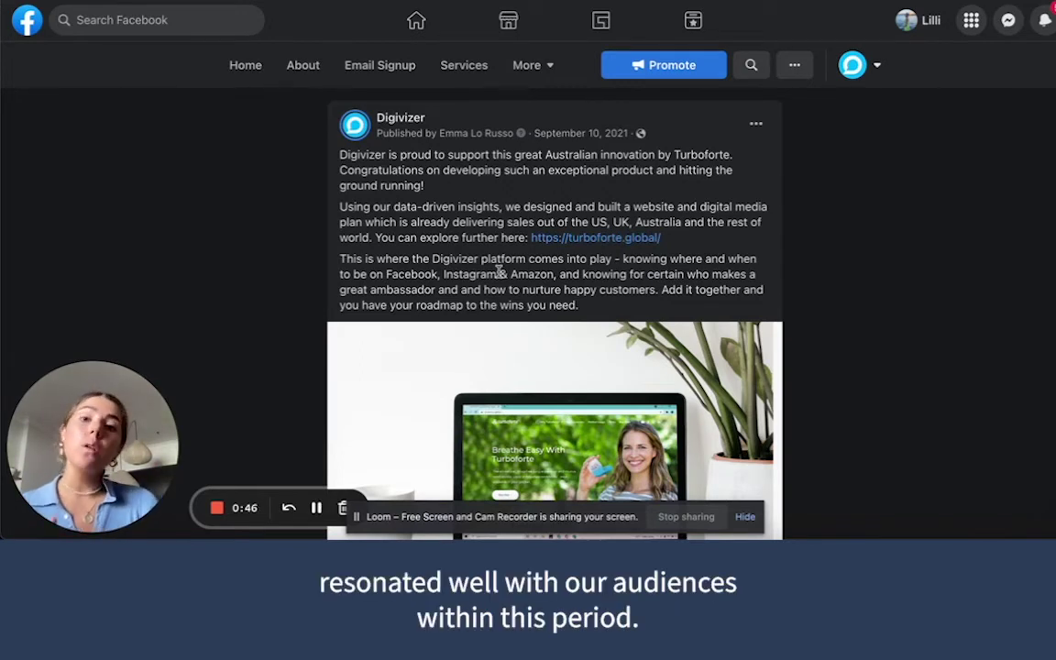
scroll(500, 272, "down", 1)
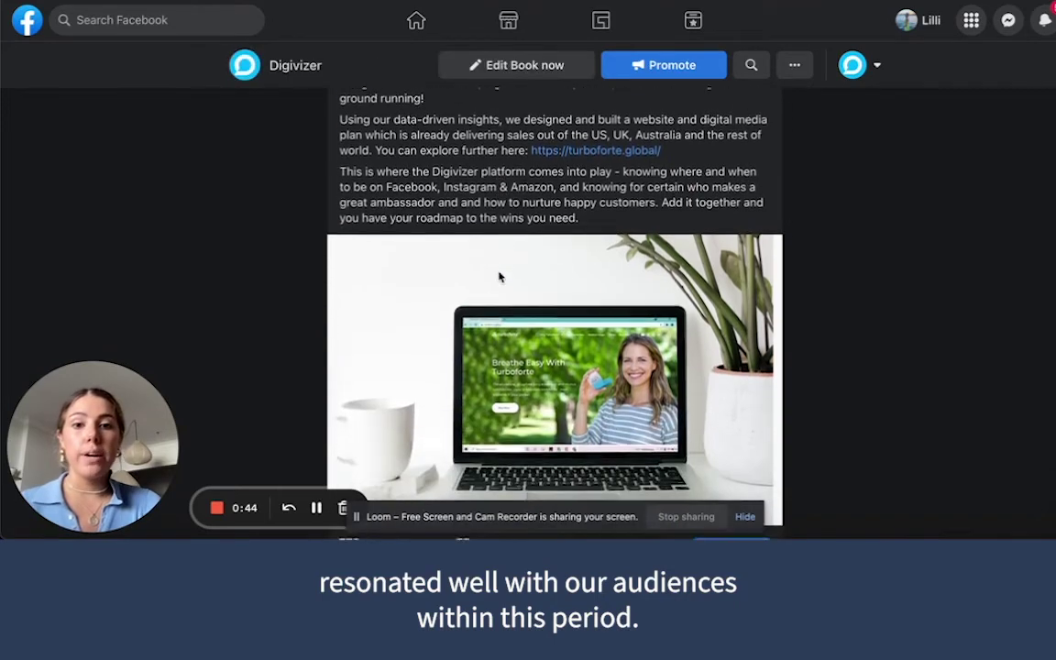
scroll(500, 275, "up", 1)
scroll(500, 275, "down", 2)
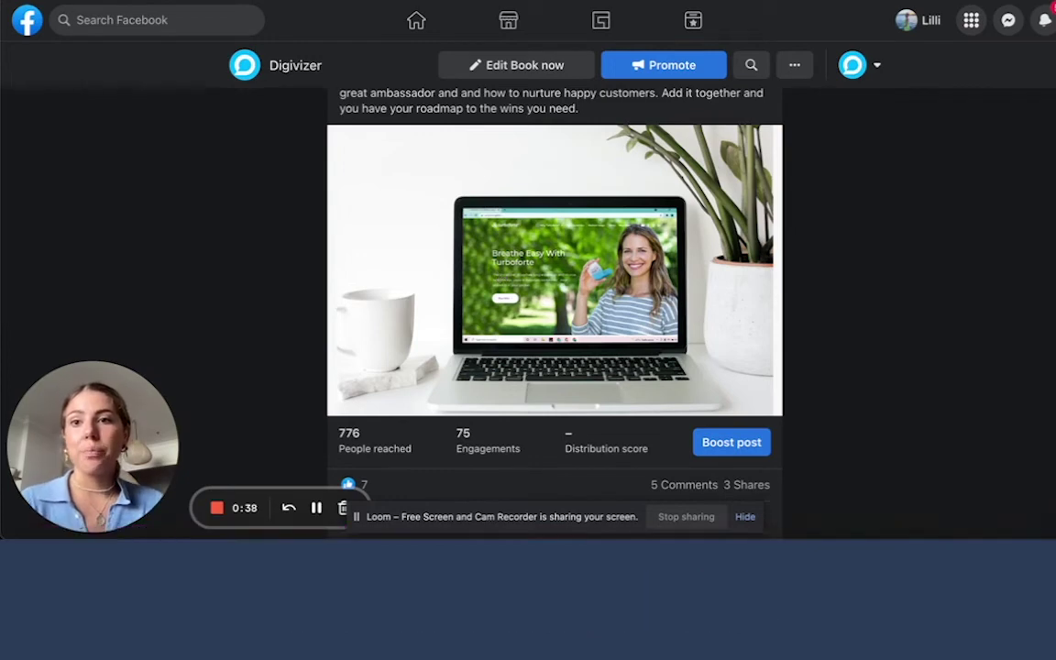
key("alt+Left")
scroll(570, 174, "up", 1)
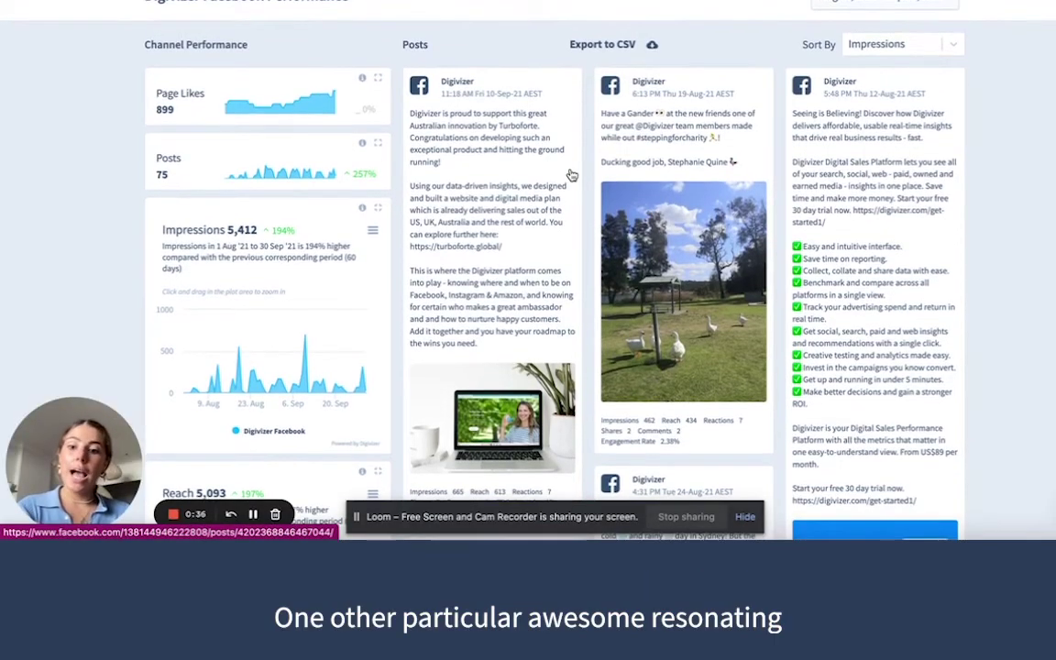